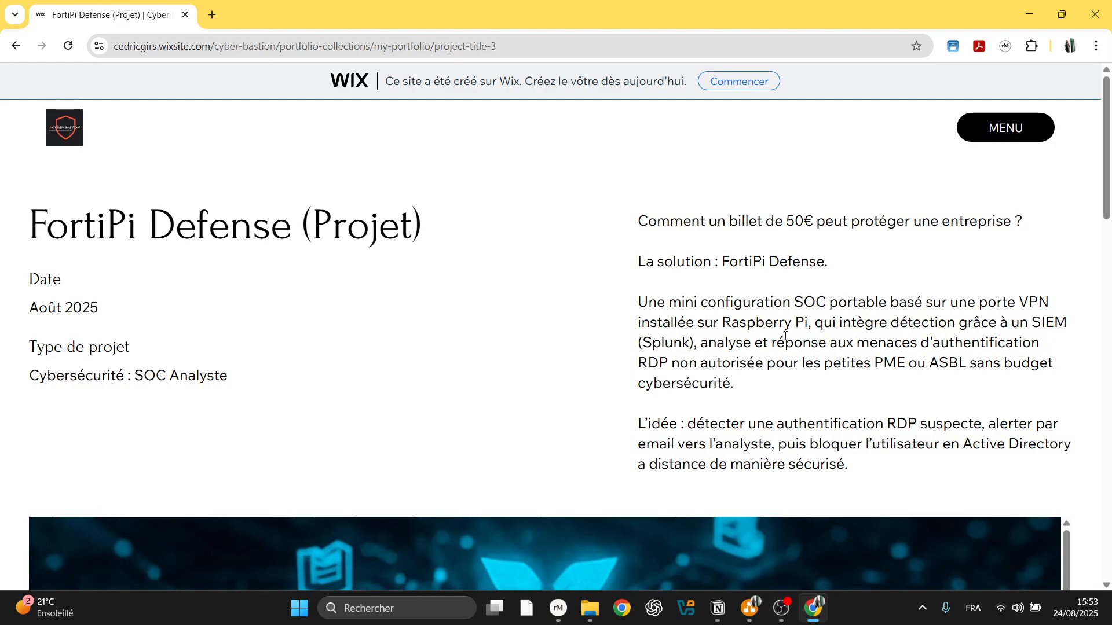
- Read through the FortiPi Defense project description on the portfolio page
left_click_drag(689, 348, 652, 343)
left_click(733, 346)
left_click_drag(666, 363, 647, 363)
left_click_drag(765, 365, 688, 364)
left_click(811, 381)
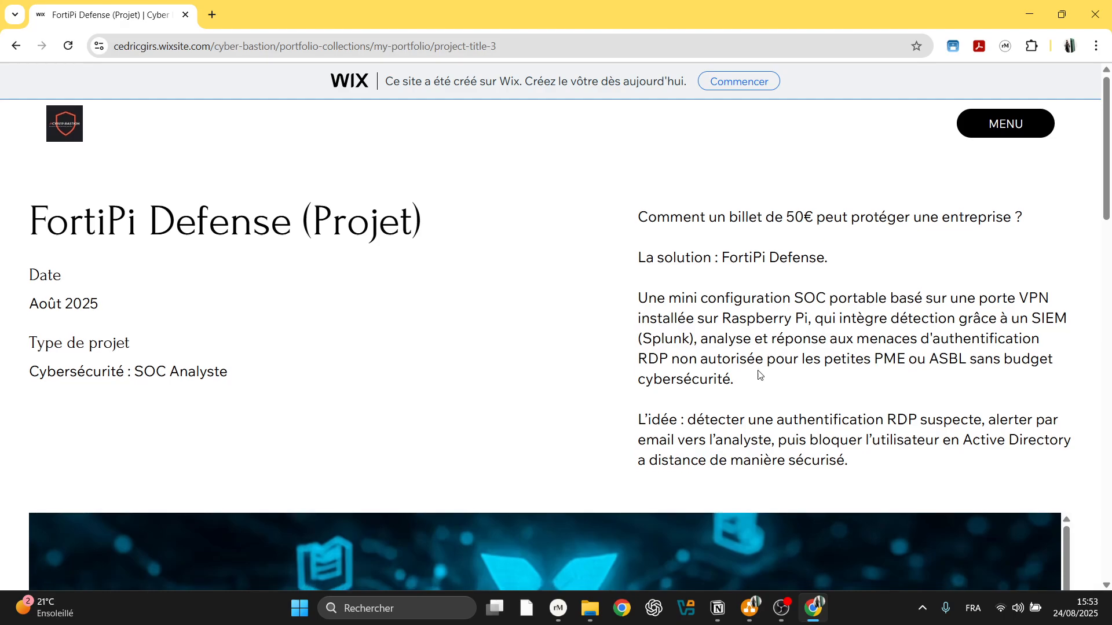
scroll(757, 377, "down", 1)
scroll(753, 359, "up", 1)
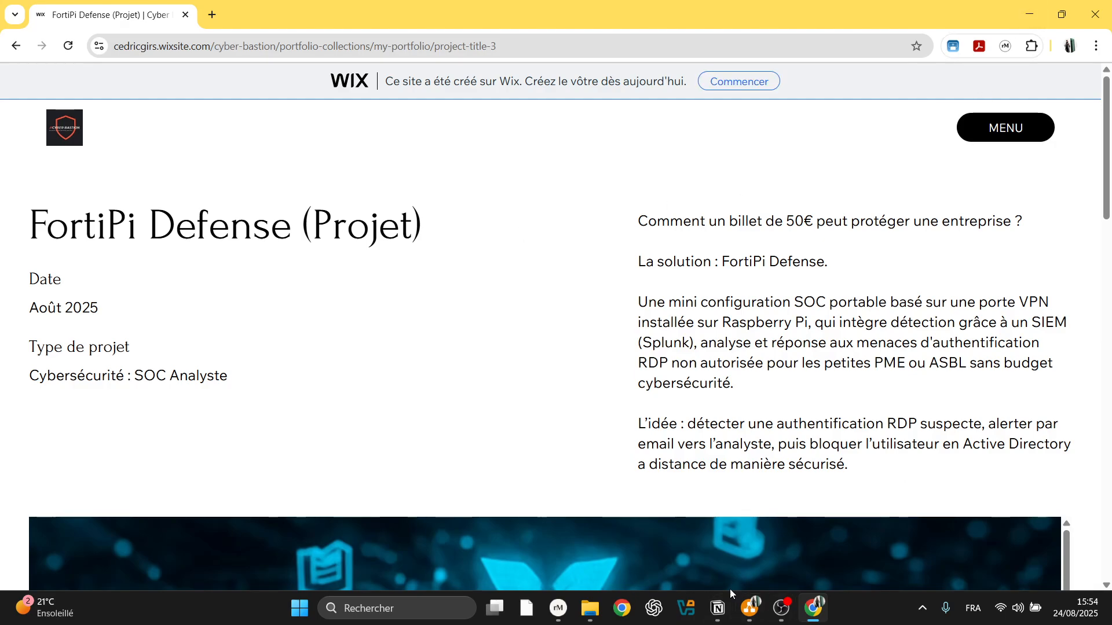
- Switch to draw.io and undo the last deletion to restore the ZONE PRIVé ENTREPRISE title box
left_click(750, 608)
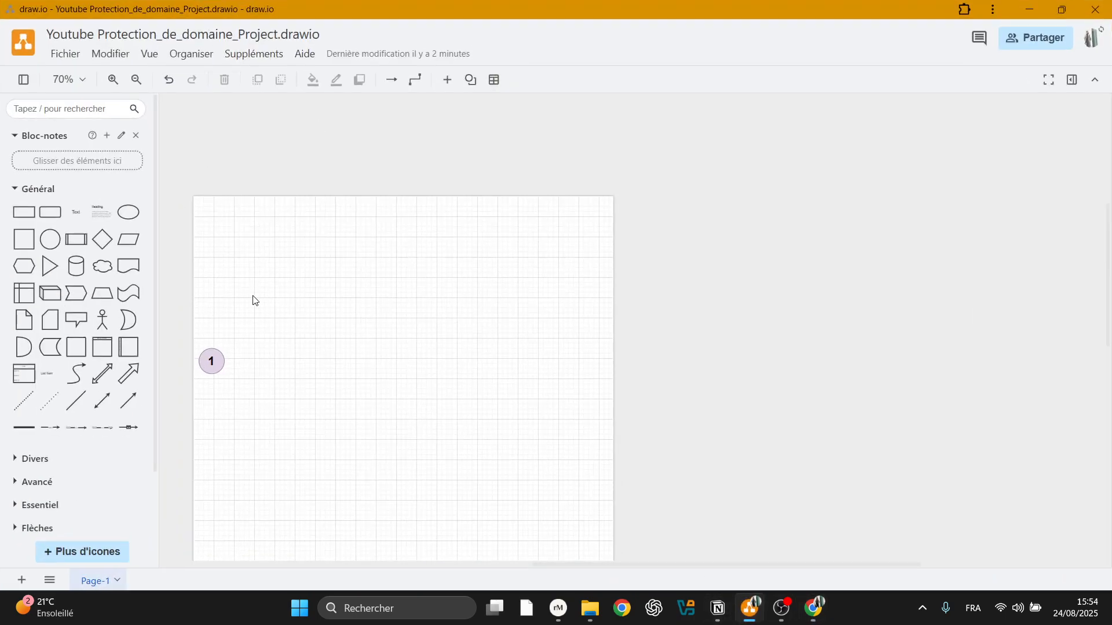
scroll(554, 380, "down", 2)
scroll(554, 380, "up", 1)
scroll(487, 362, "down", 1)
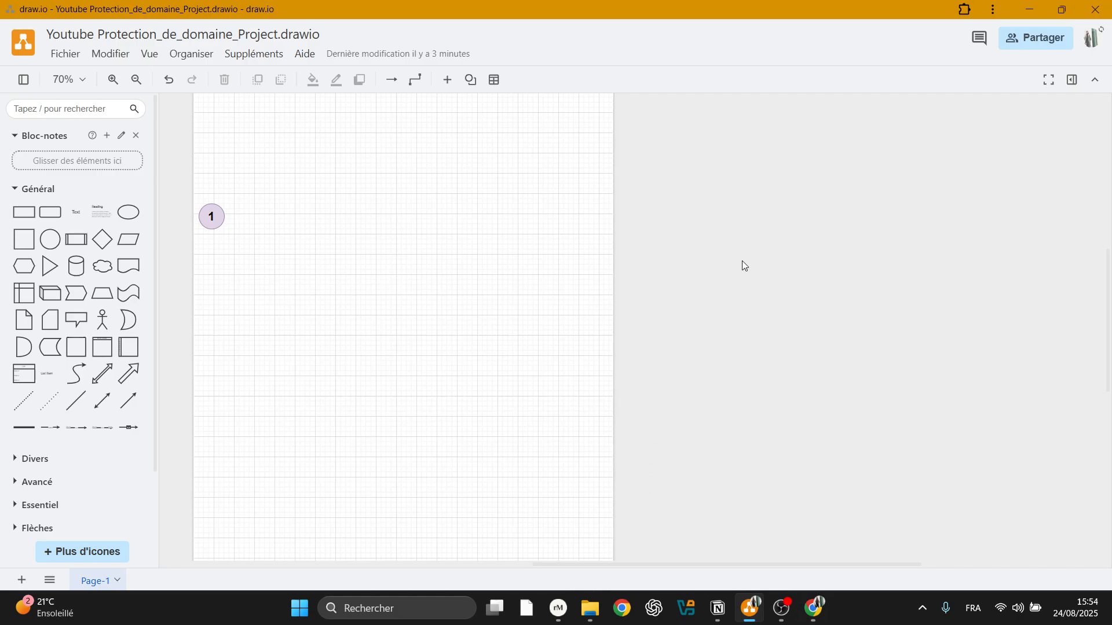
left_click(170, 80)
scroll(610, 330, "up", 1)
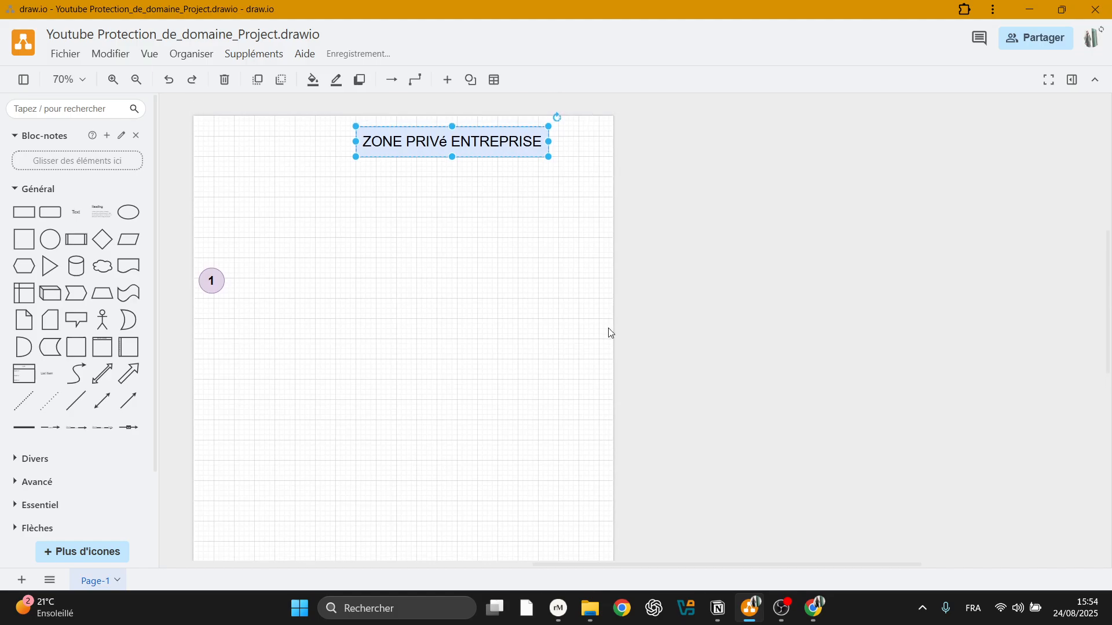
scroll(610, 333, "down", 1)
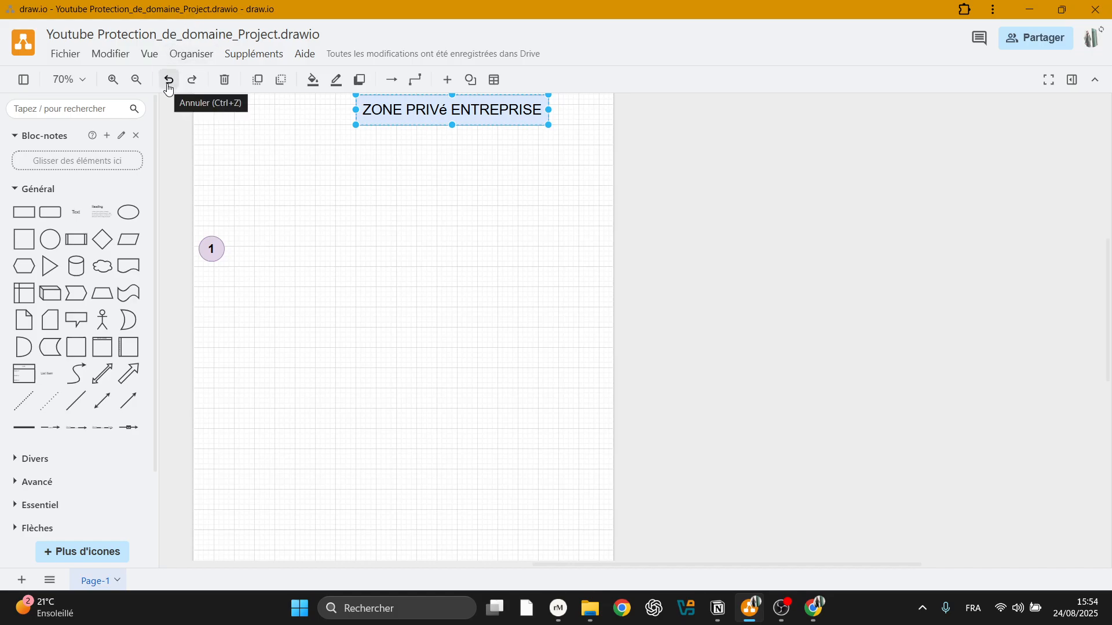
- Undo the deletions of the "Machines Virtuelles connecté par pont" container and the DC (Contrôleur de Domaine) server inside it
left_click(168, 81)
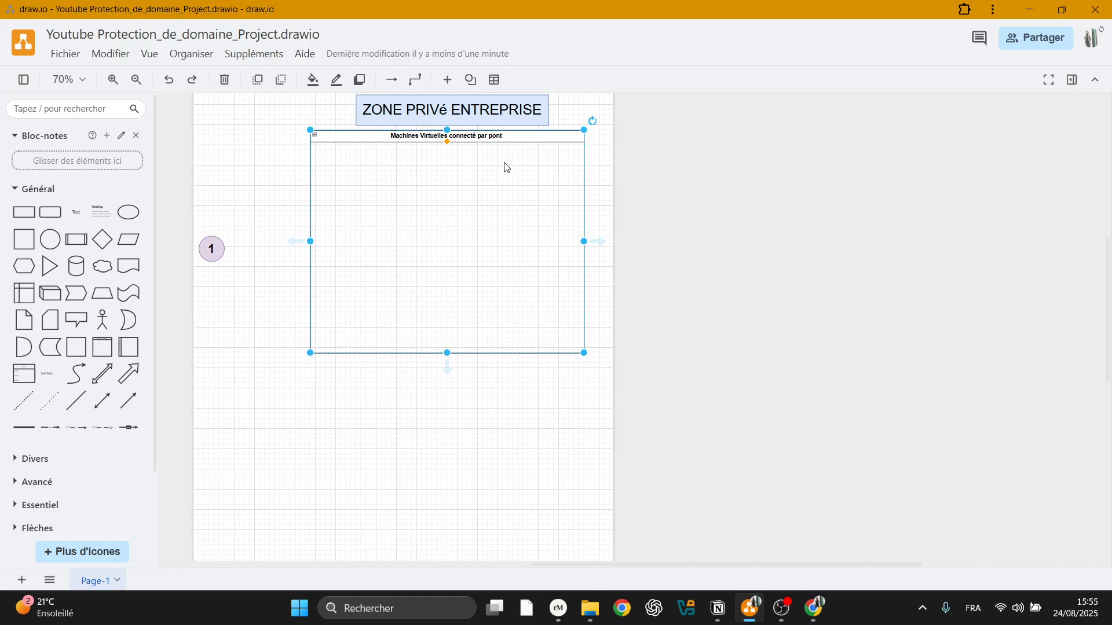
left_click(169, 81)
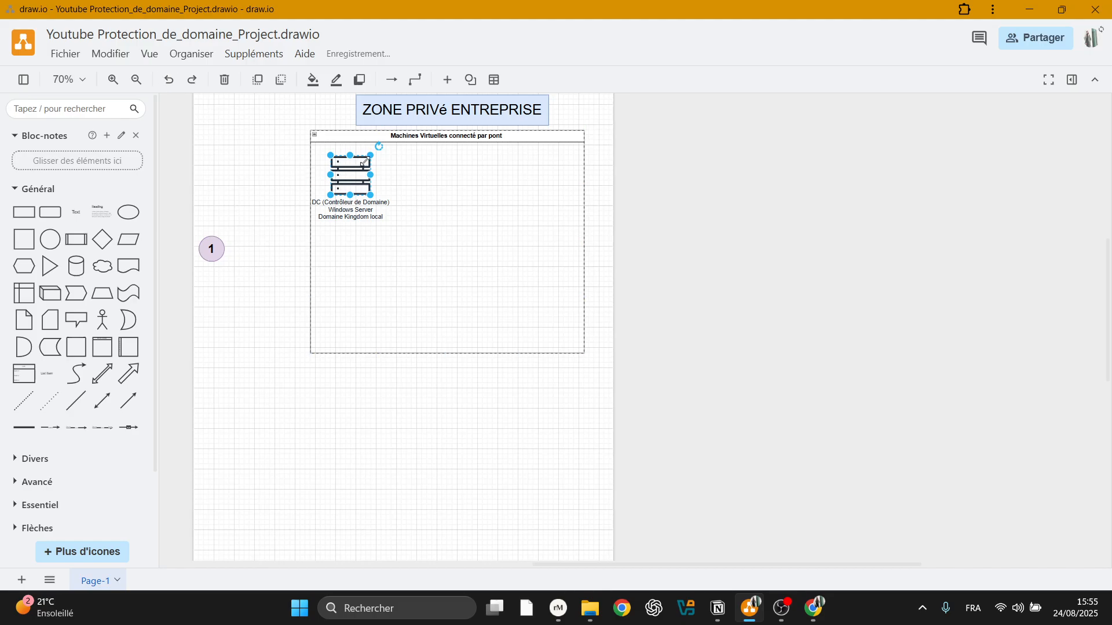
left_click(400, 231)
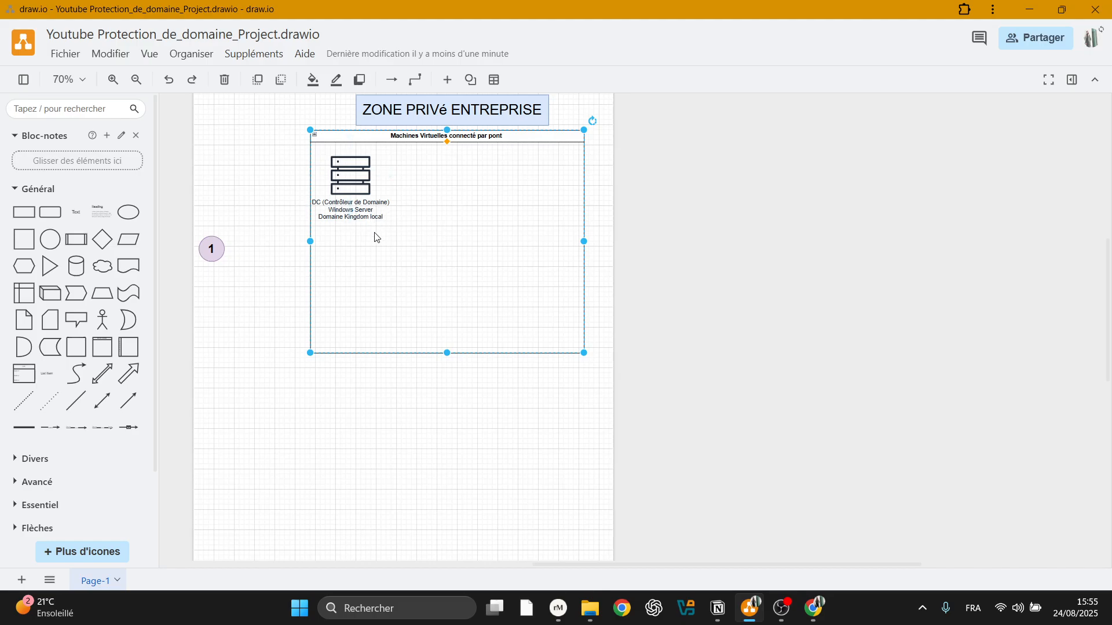
- Undo the deletions of the green Splunk server, the yellow Machine Cliente and both "Télémétrie Splunk UF" connectors
left_click(169, 80)
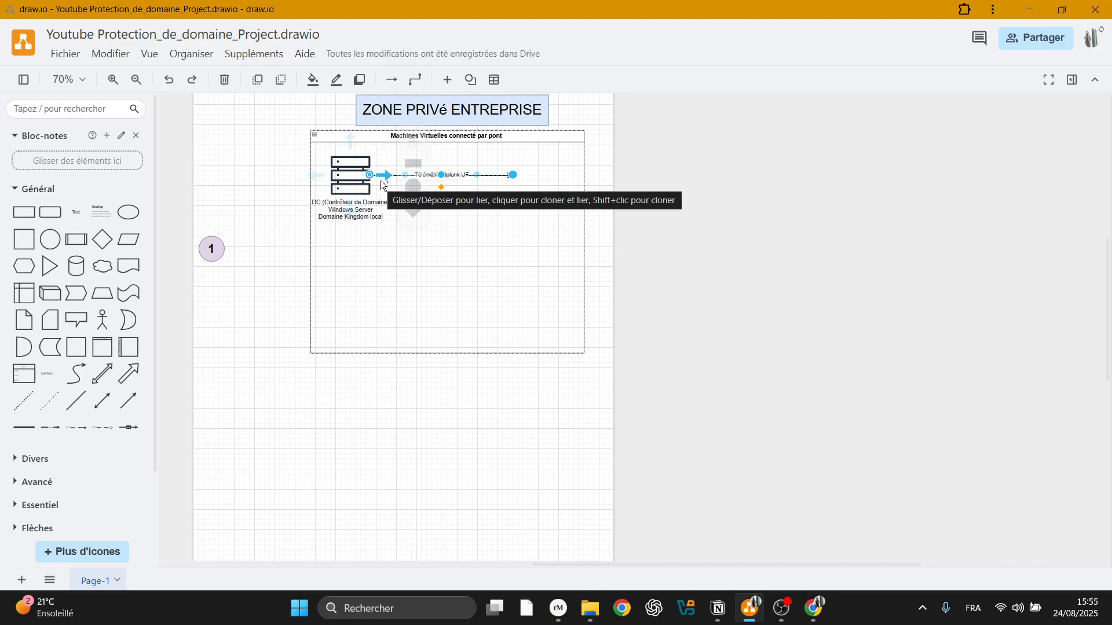
mouse_move(405, 176)
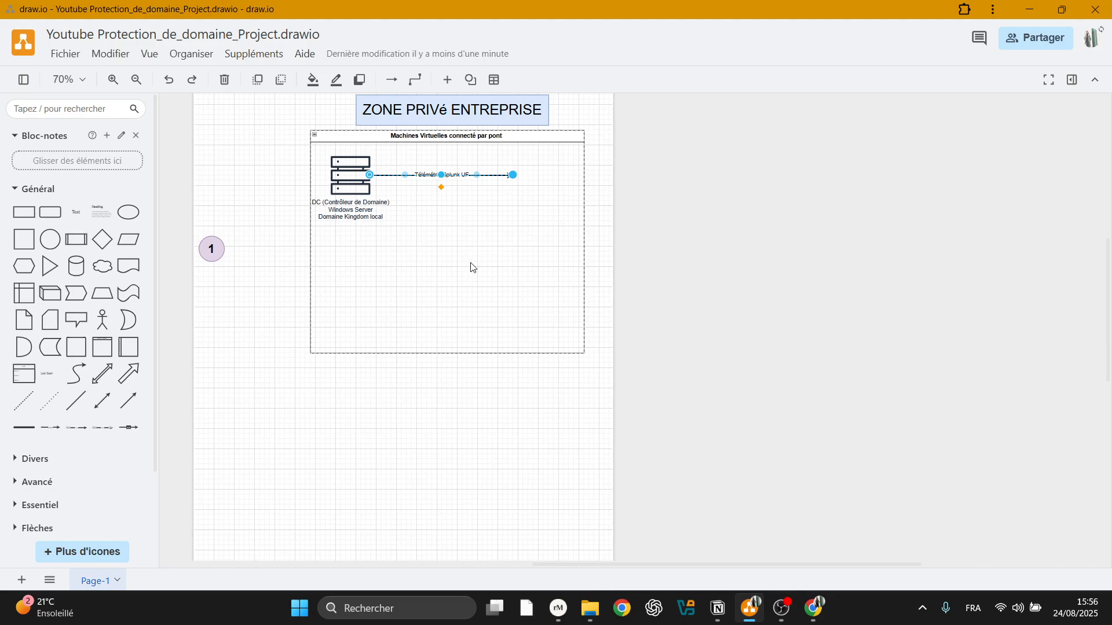
left_click(170, 79)
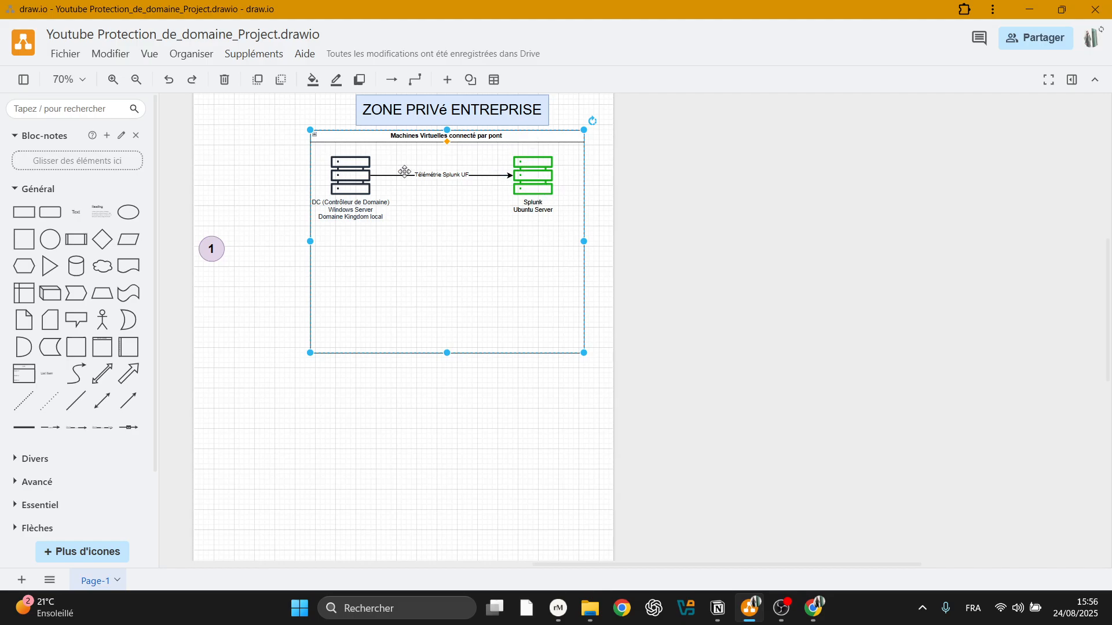
left_click(167, 79)
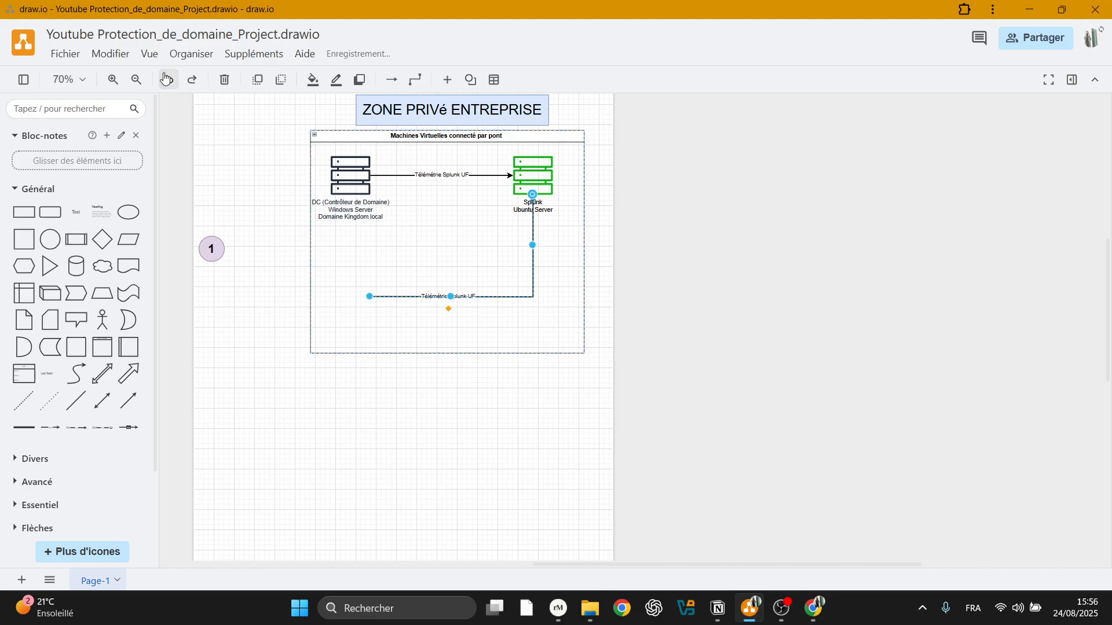
left_click(167, 80)
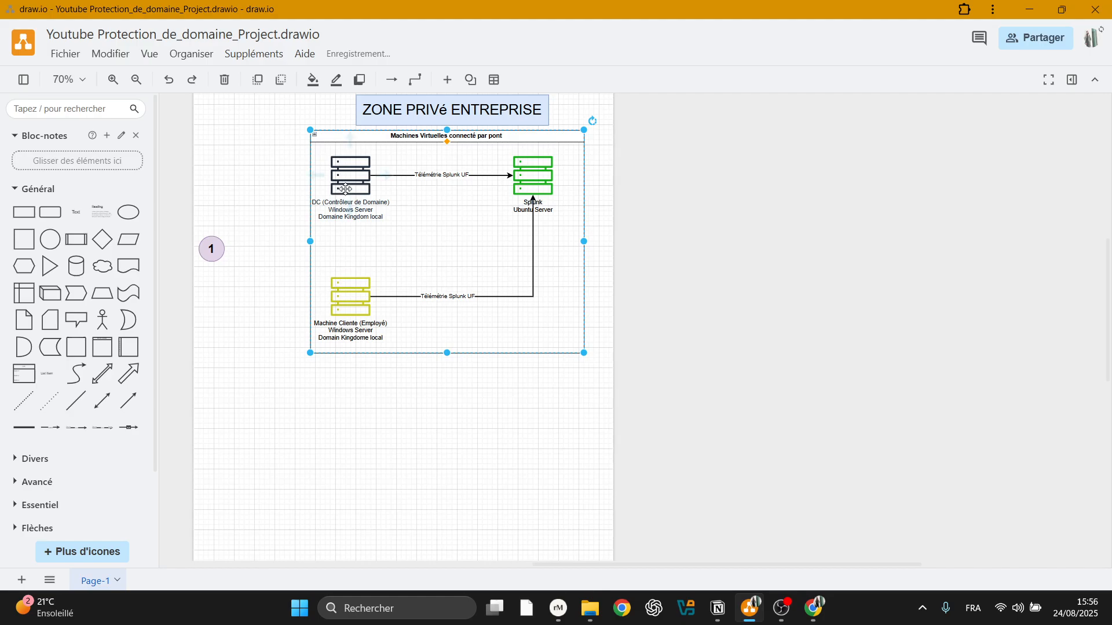
- Examine how the domain controller and the client machine send their telemetry to the Splunk server
left_click(538, 182)
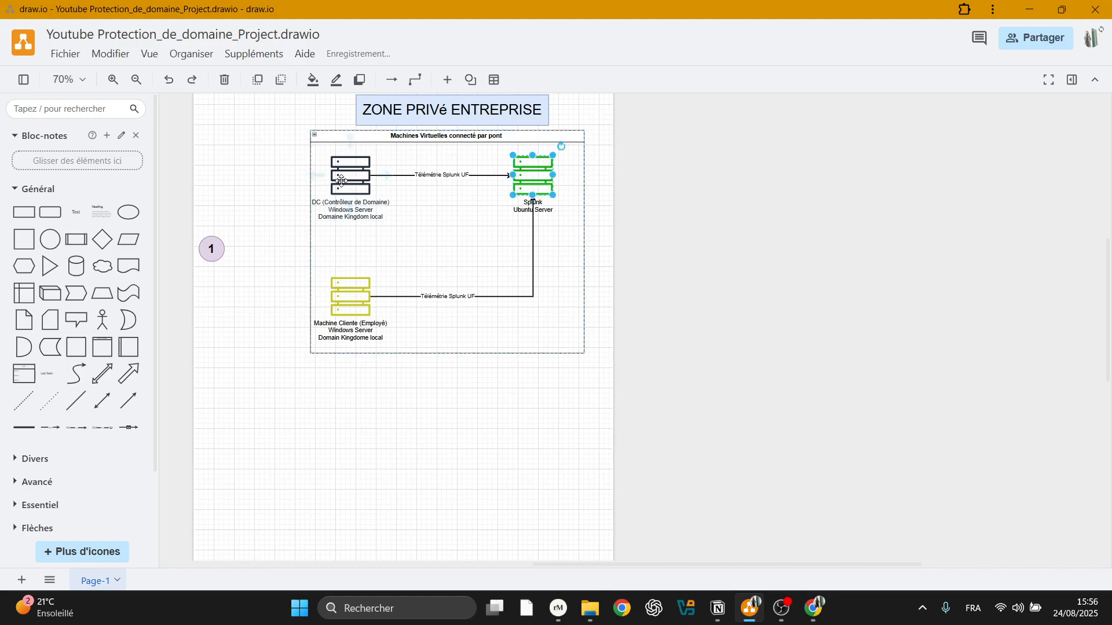
left_click(341, 181)
left_click(537, 177)
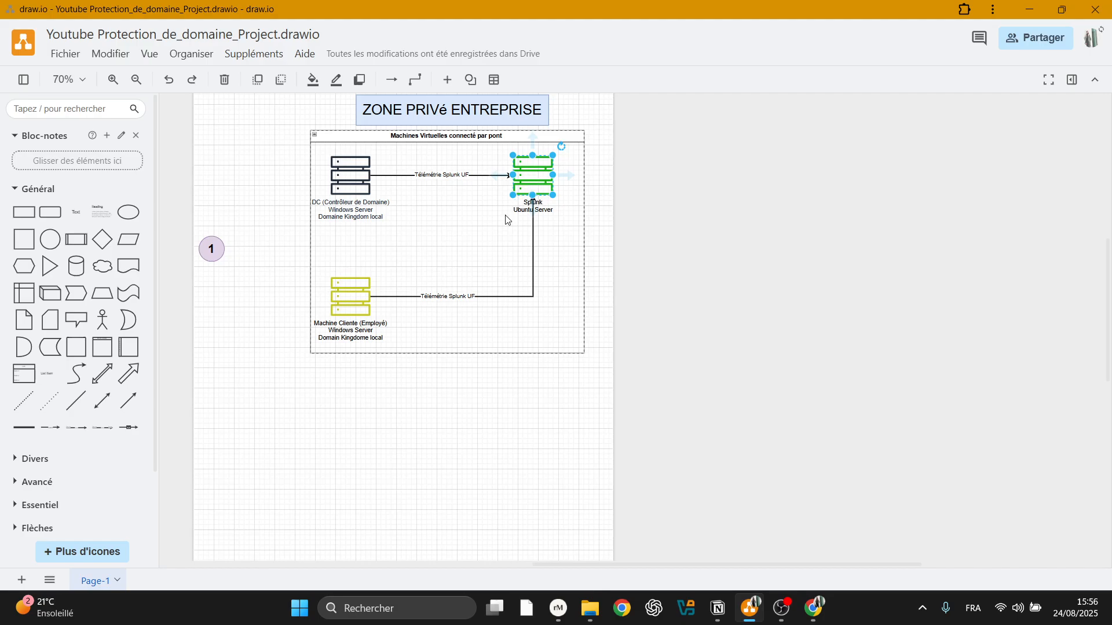
left_click(345, 293)
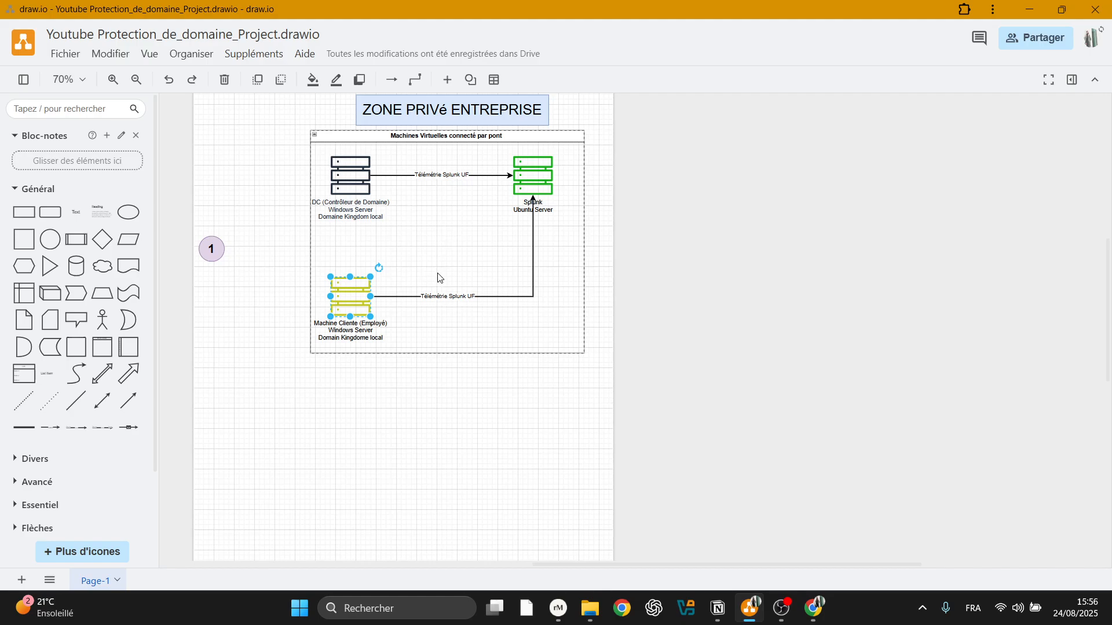
left_click(420, 252)
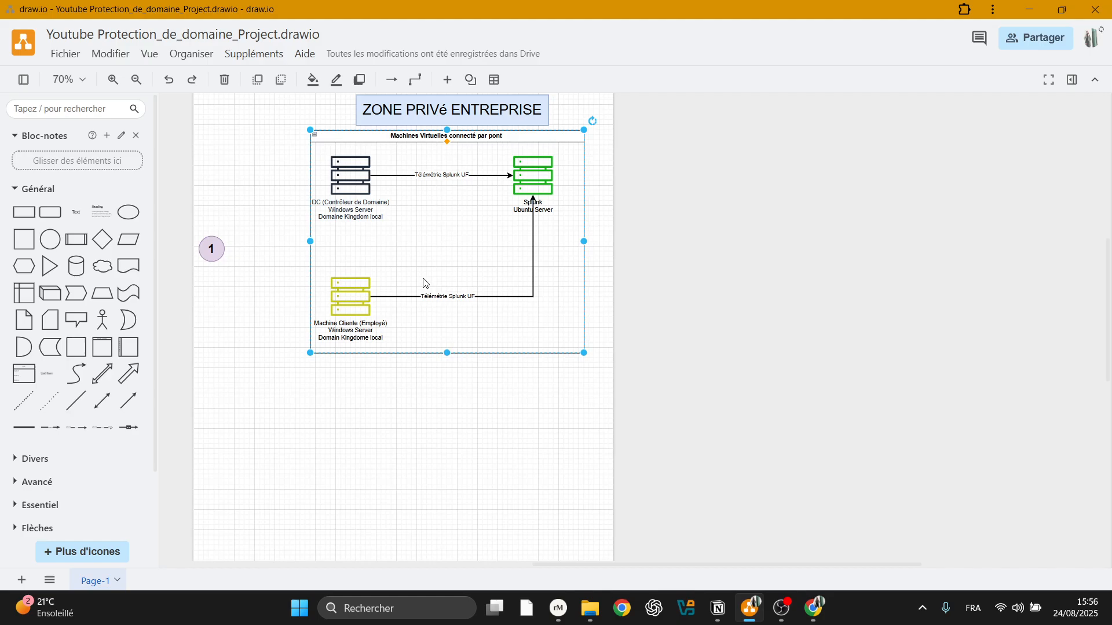
left_click(335, 291)
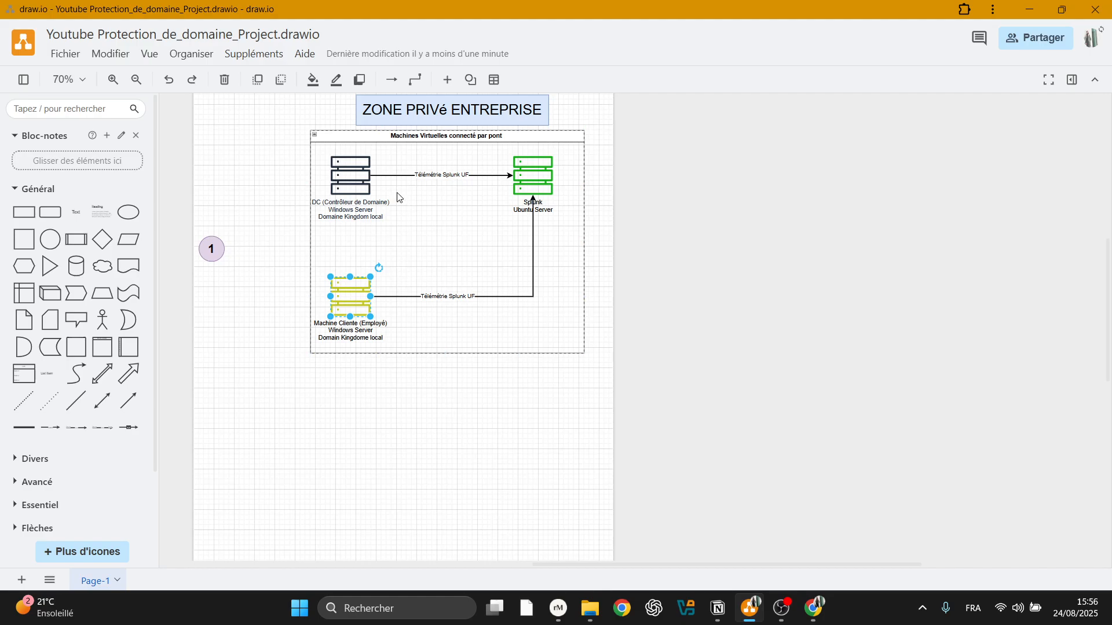
left_click(428, 245)
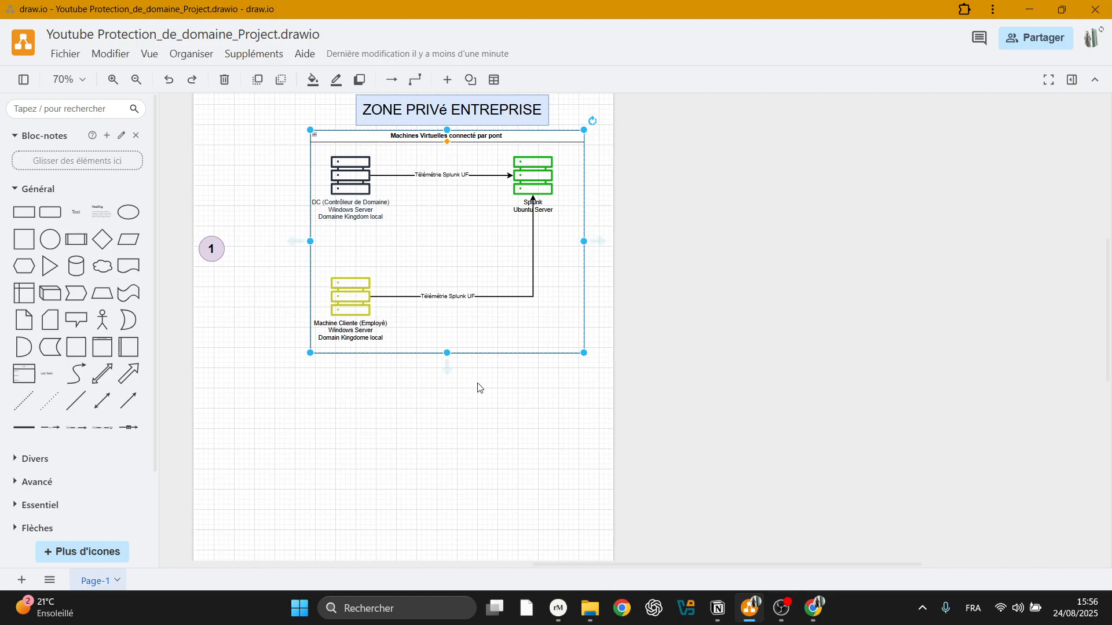
scroll(508, 414, "up", 1)
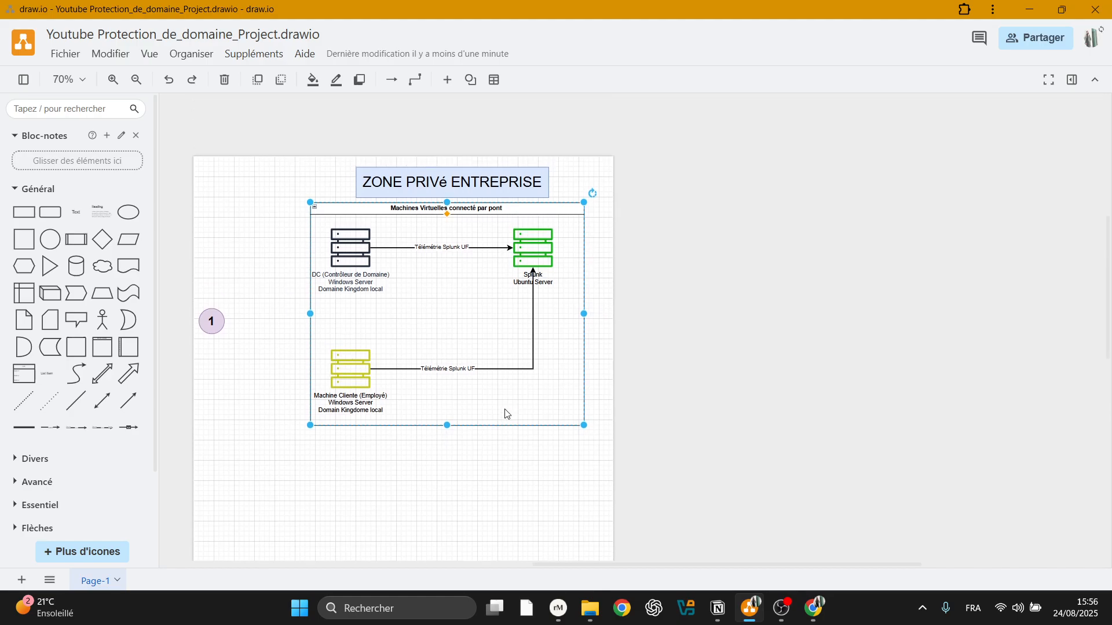
- Restore the router on the container's lower edge together with its bridged/Réseau Interne caption
scroll(504, 414, "down", 1)
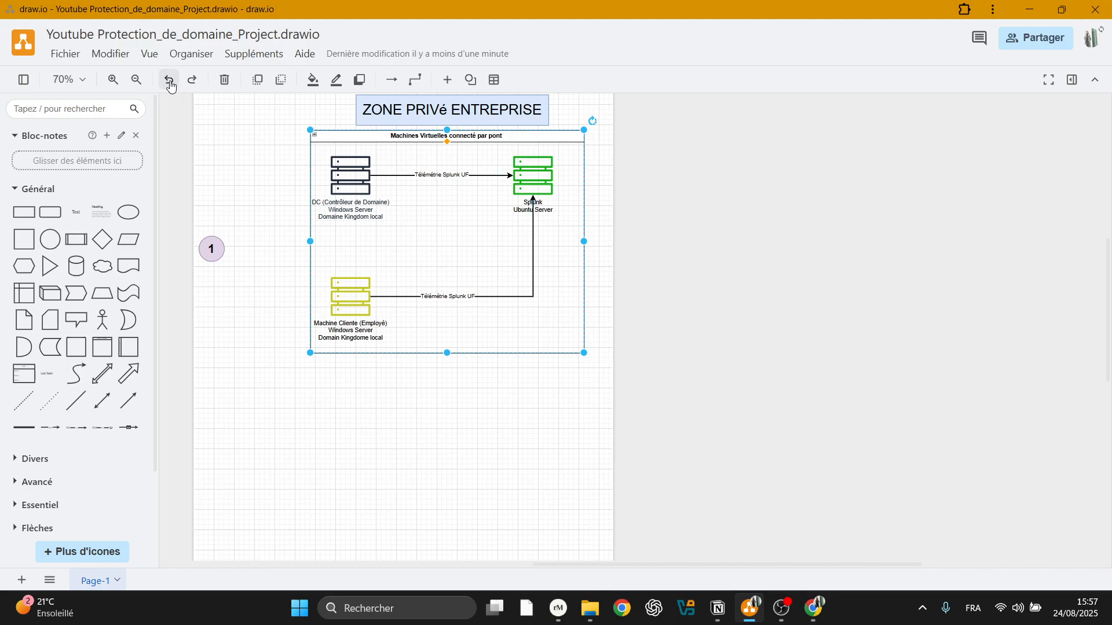
left_click(191, 81)
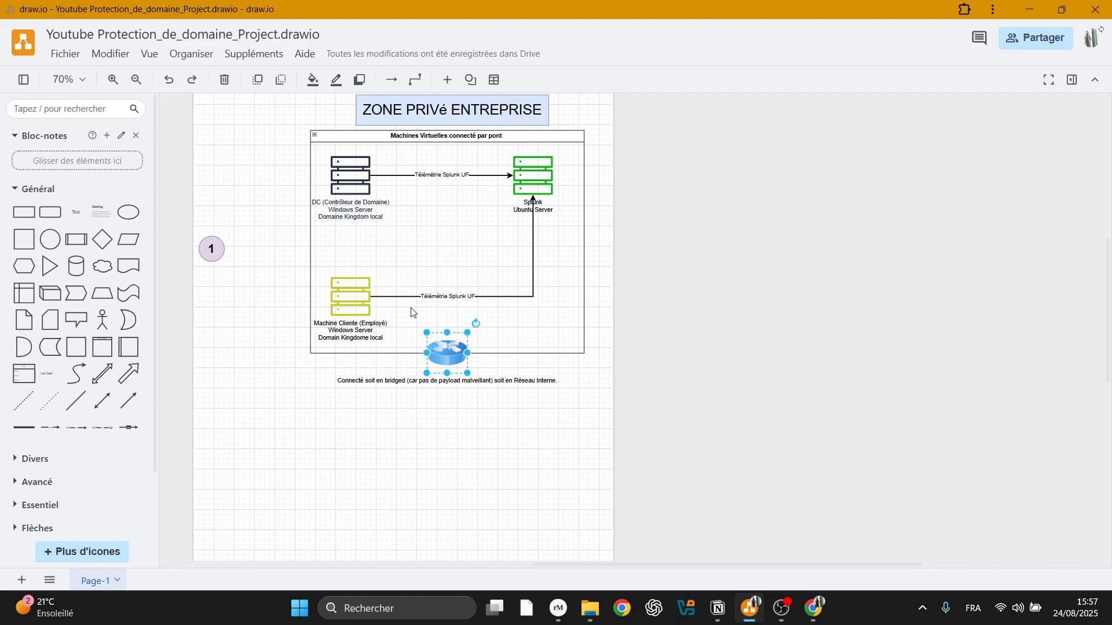
- Review the client machine, domain controller and Splunk server with regard to their shared network connection
left_click(356, 296)
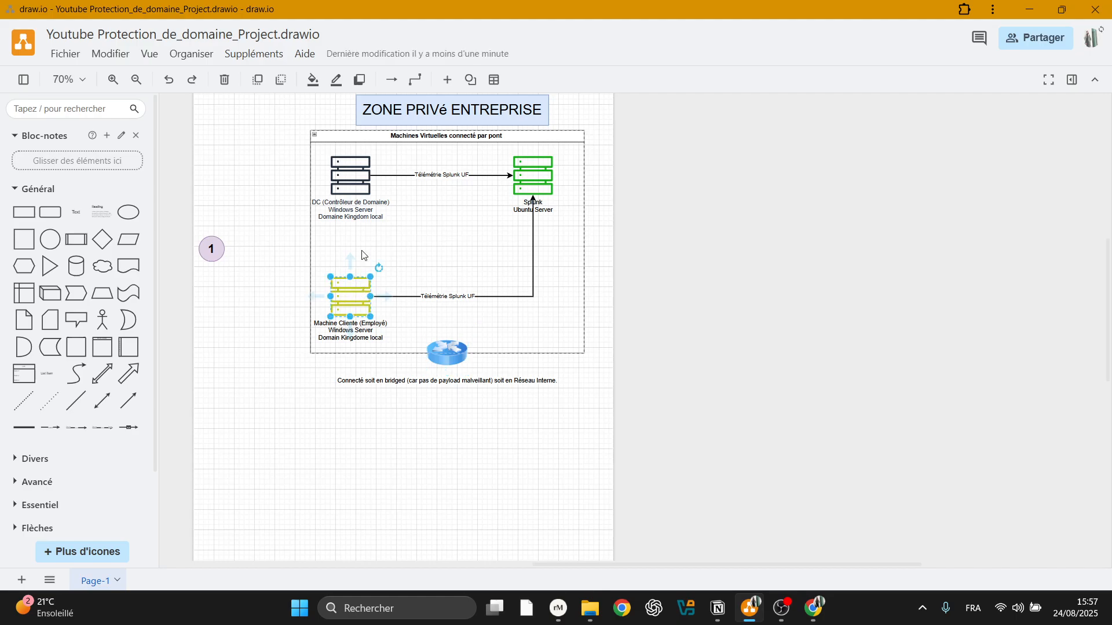
left_click(344, 167)
left_click(541, 184)
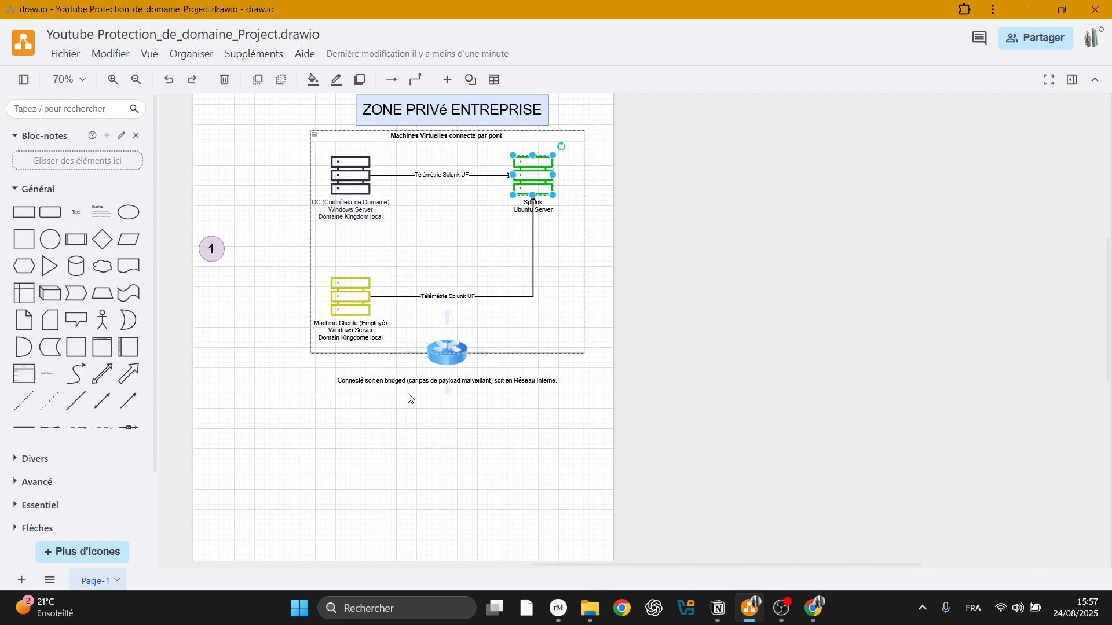
left_click(358, 309)
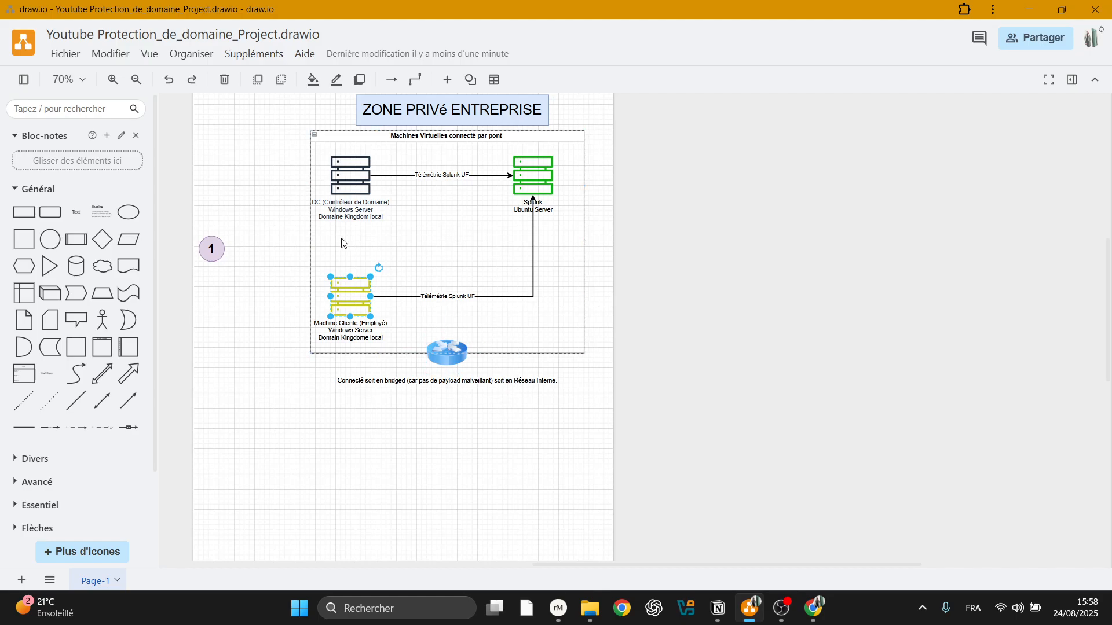
left_click(353, 179)
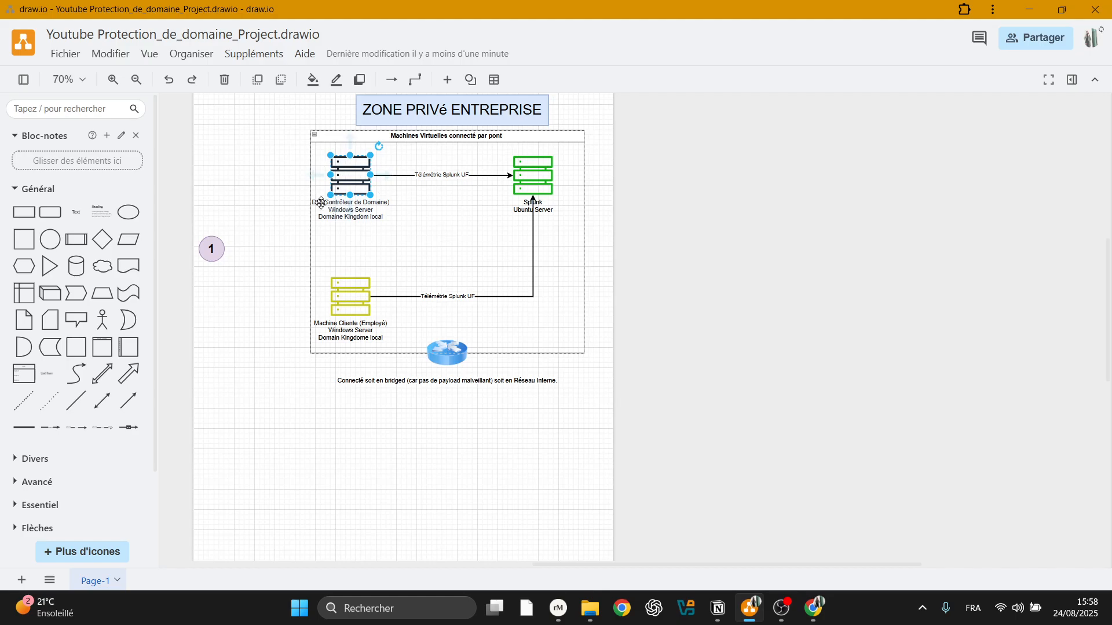
left_click(521, 181)
left_click(334, 179)
- Undo the deletions of the red "Machine attaquante" laptop and its dashed "Authentification réussie" connector to the client machine
left_click(169, 84)
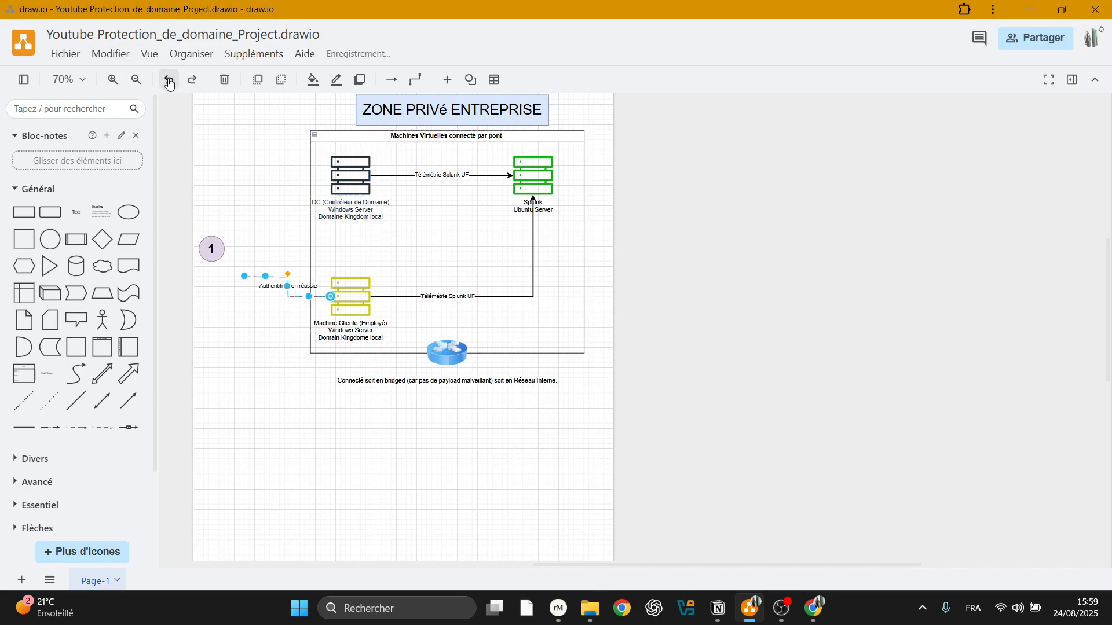
left_click(169, 84)
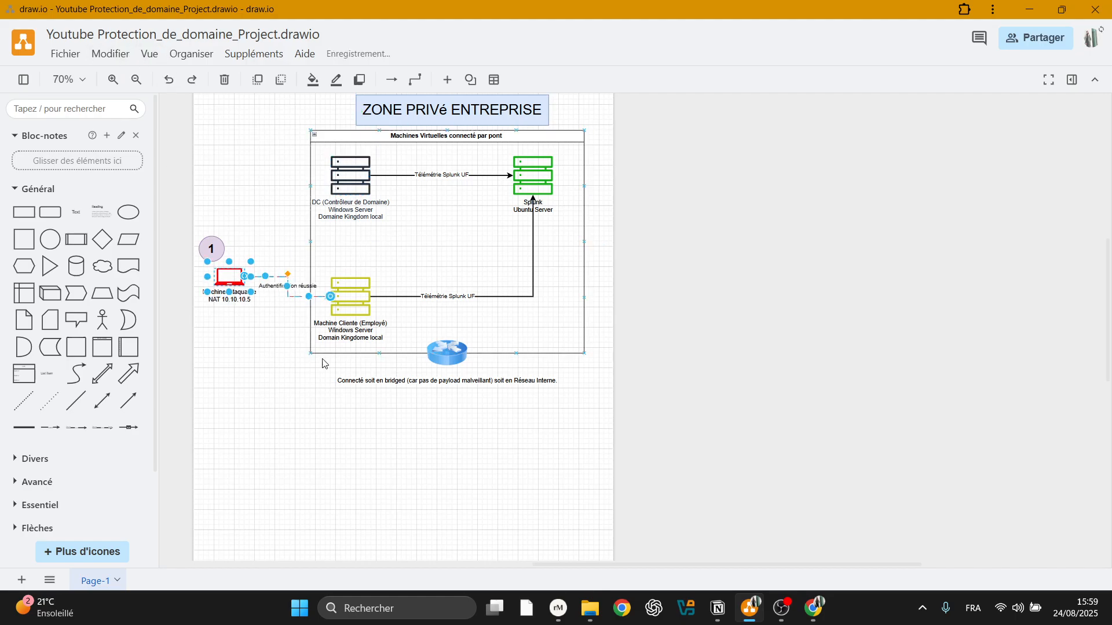
left_click(276, 425)
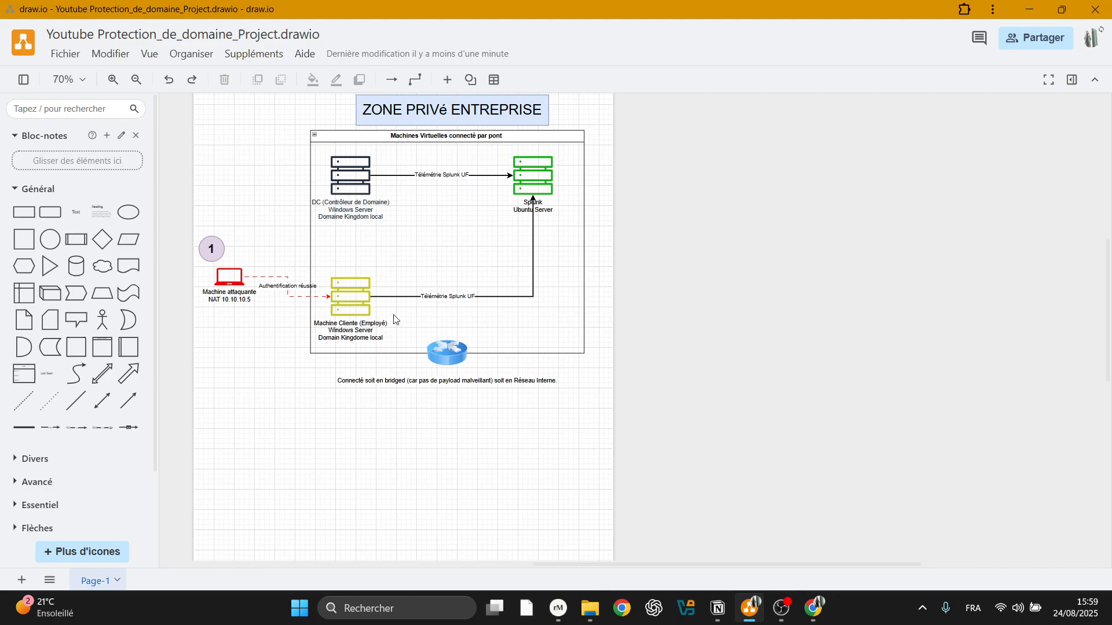
left_click(577, 141)
left_click(615, 357)
- View the hand-drawn RDP and LAN sketch in the reMarkable screen share, and return to the draw.io diagram
left_click(562, 612)
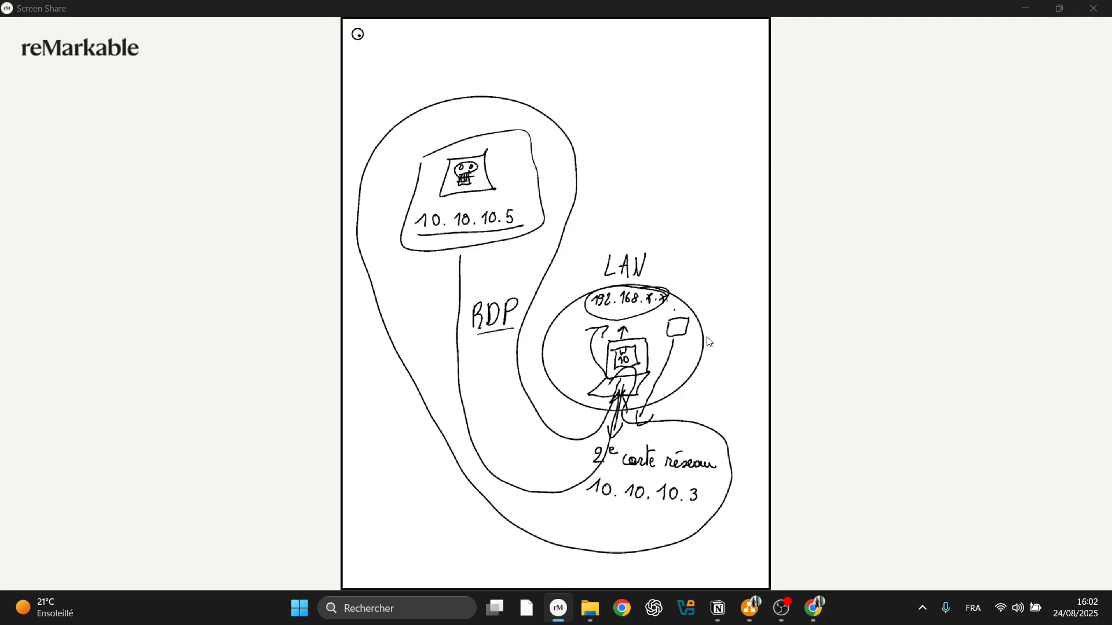
left_click(1026, 13)
left_click(1025, 9)
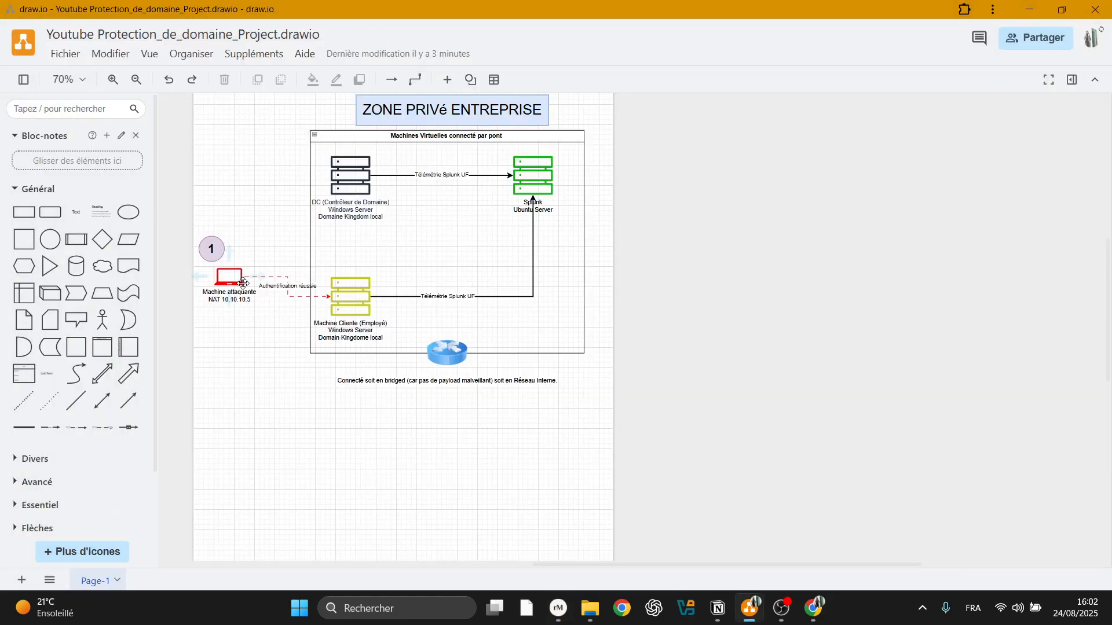
- Undo the deletions of the red "Humain Malveillant" figure and its dashed connector to the client machine
left_click(167, 81)
left_click(169, 86)
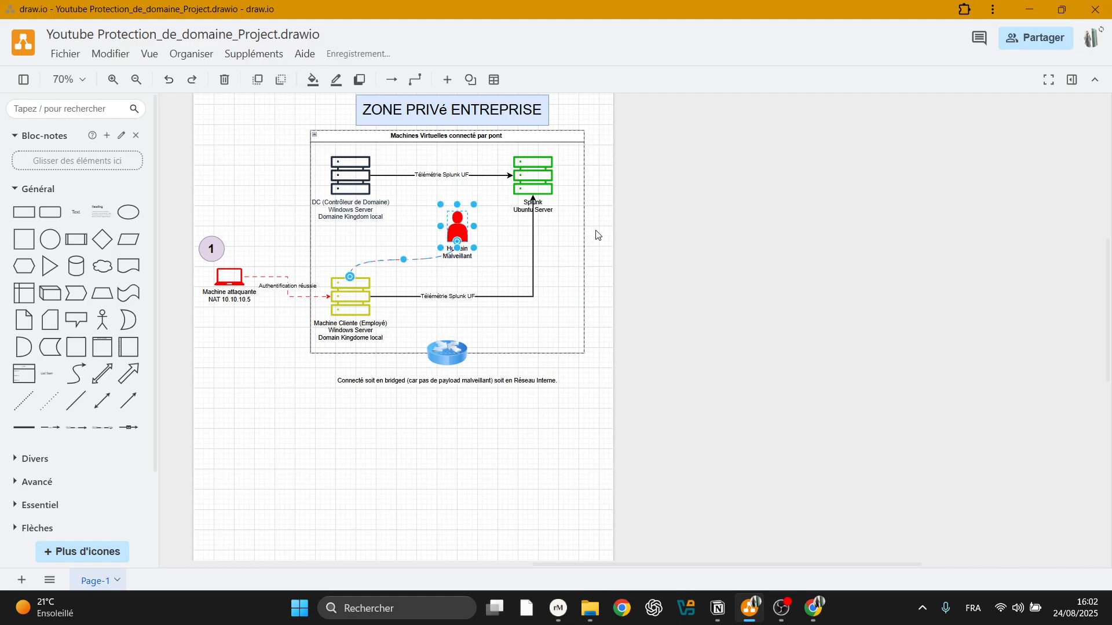
left_click(462, 453)
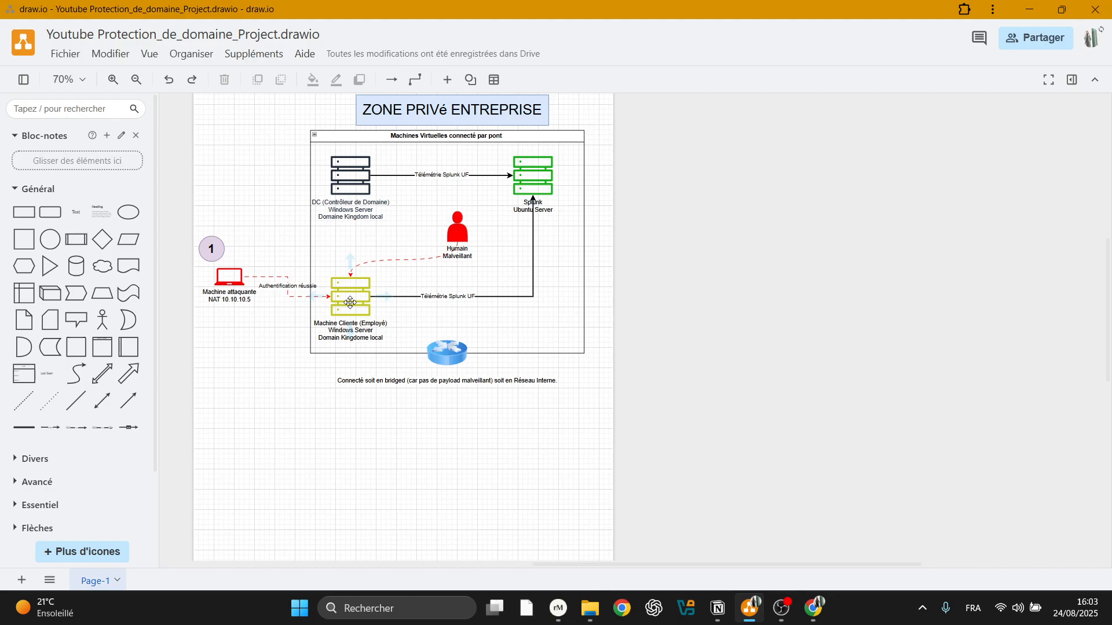
left_click(405, 123)
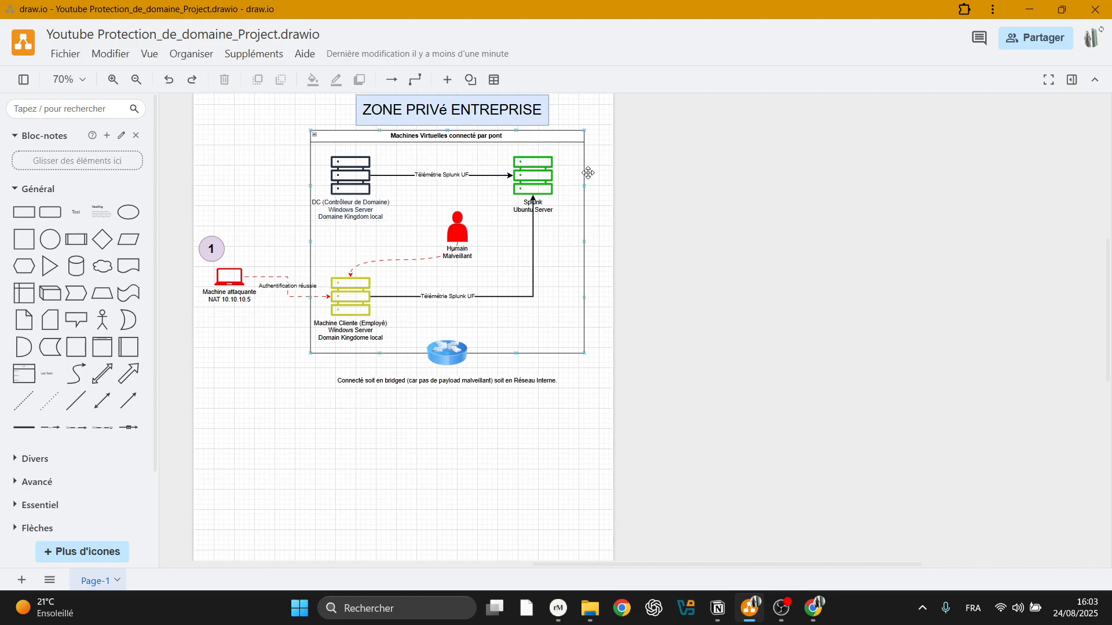
- Undo the deletions of the "Webhook" connector from the Splunk server, the number 2 marker and the n8n logo
left_click(170, 81)
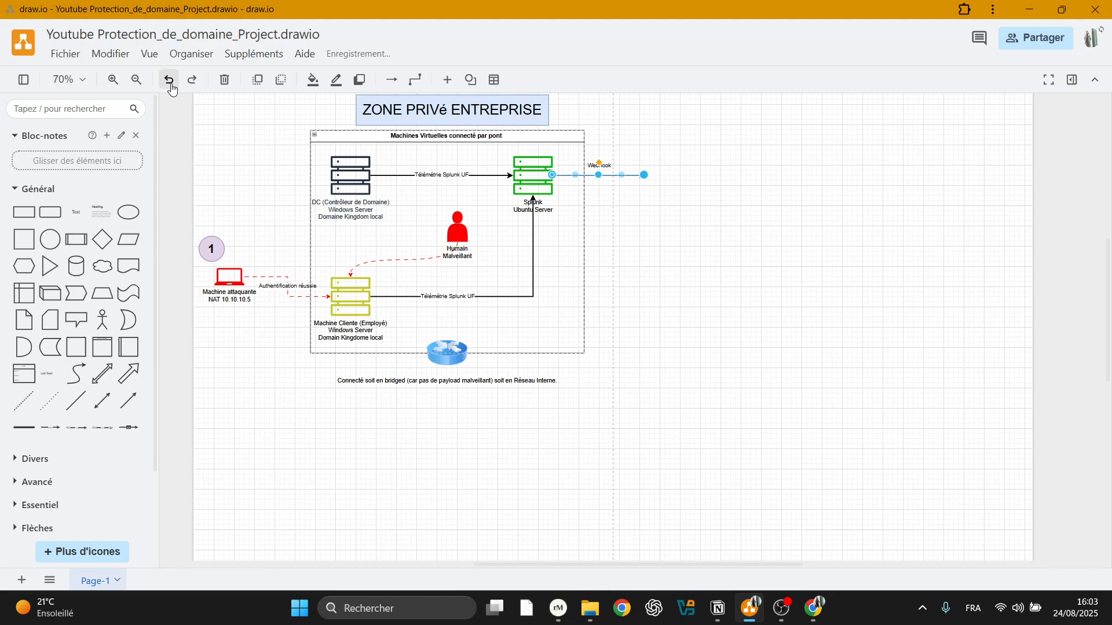
left_click(169, 81)
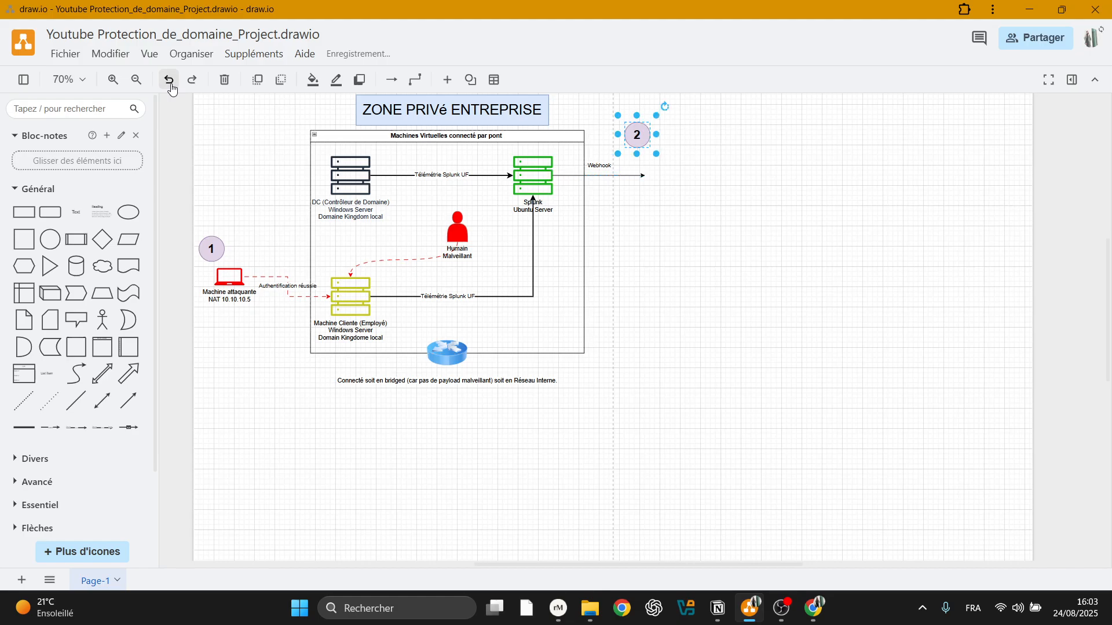
left_click(169, 81)
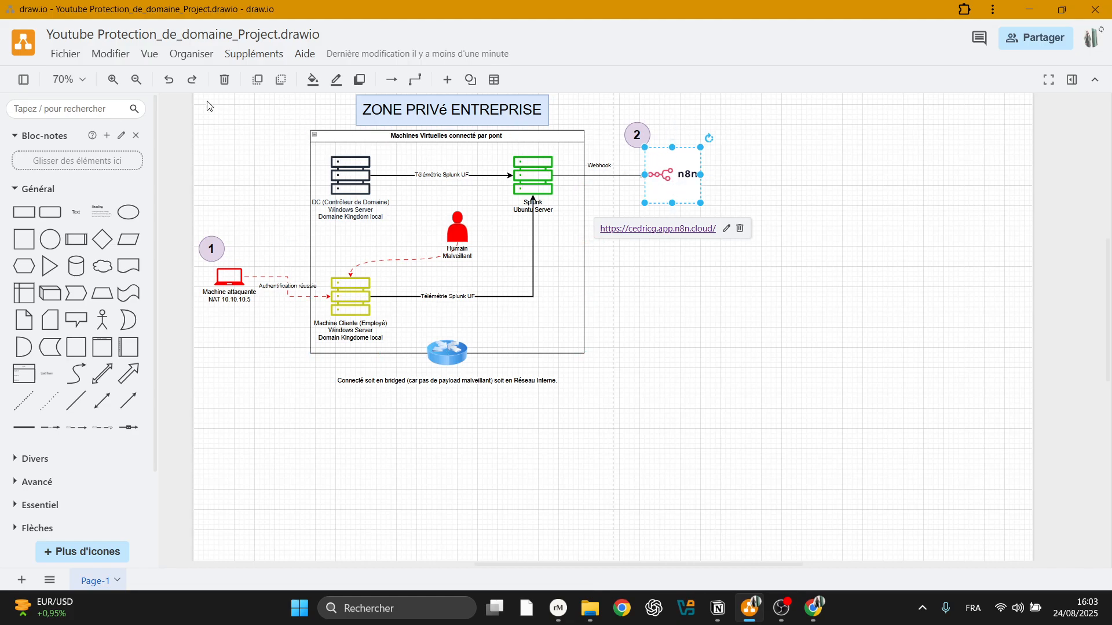
- Undo the deletions of the "Mise en forme de la Notification" connector below n8n and the Slack logo, and select the logo
left_click(169, 81)
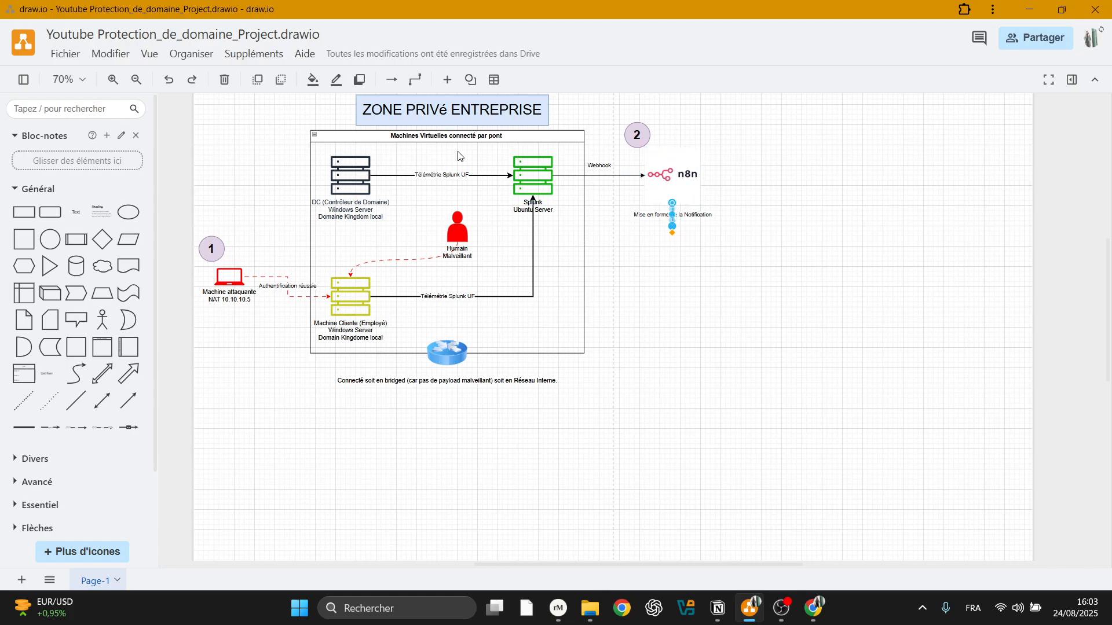
left_click(169, 80)
left_click(169, 80)
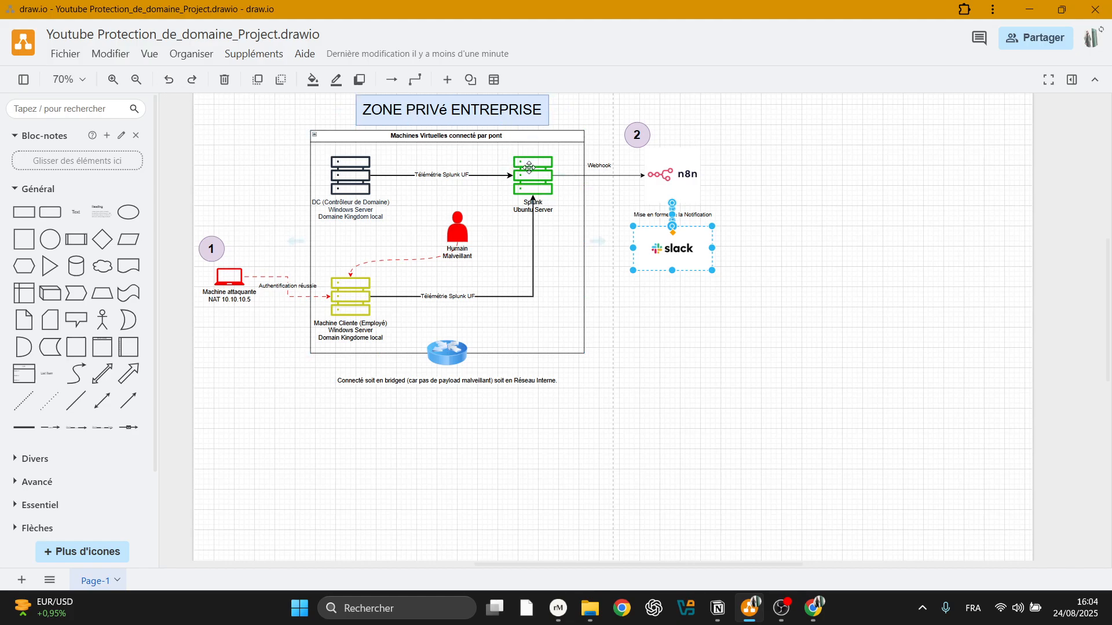
left_click(689, 251)
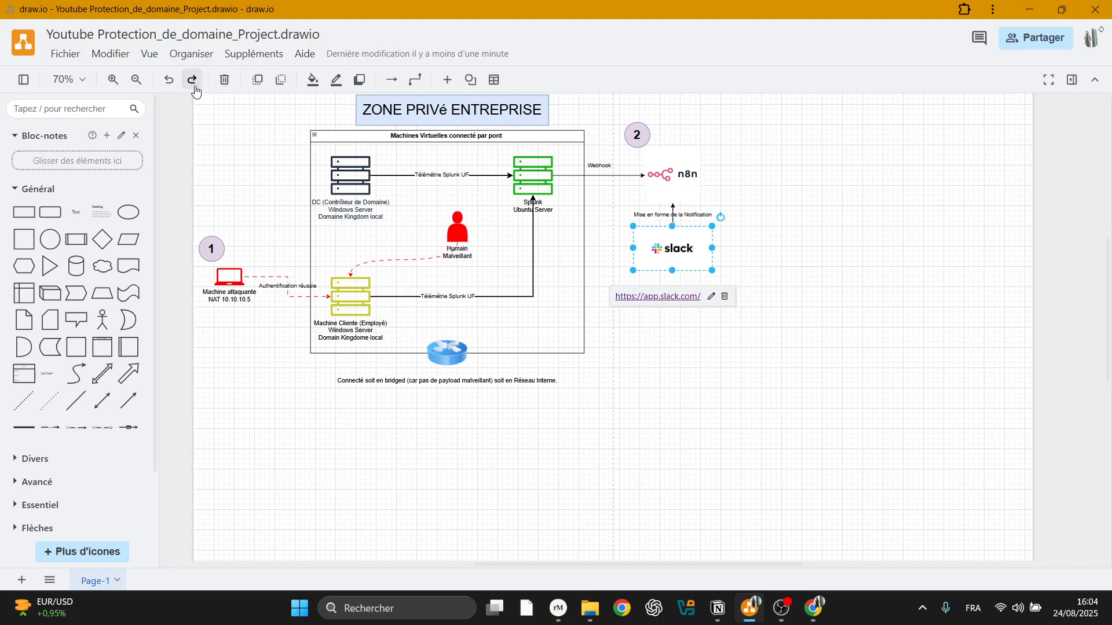
- Undo the deletions of the "Email envoyé avec toutes les informations" connector, the Outlook icon and the "Authentification Non autorisée réussie Playbook" box with its text
left_click(169, 81)
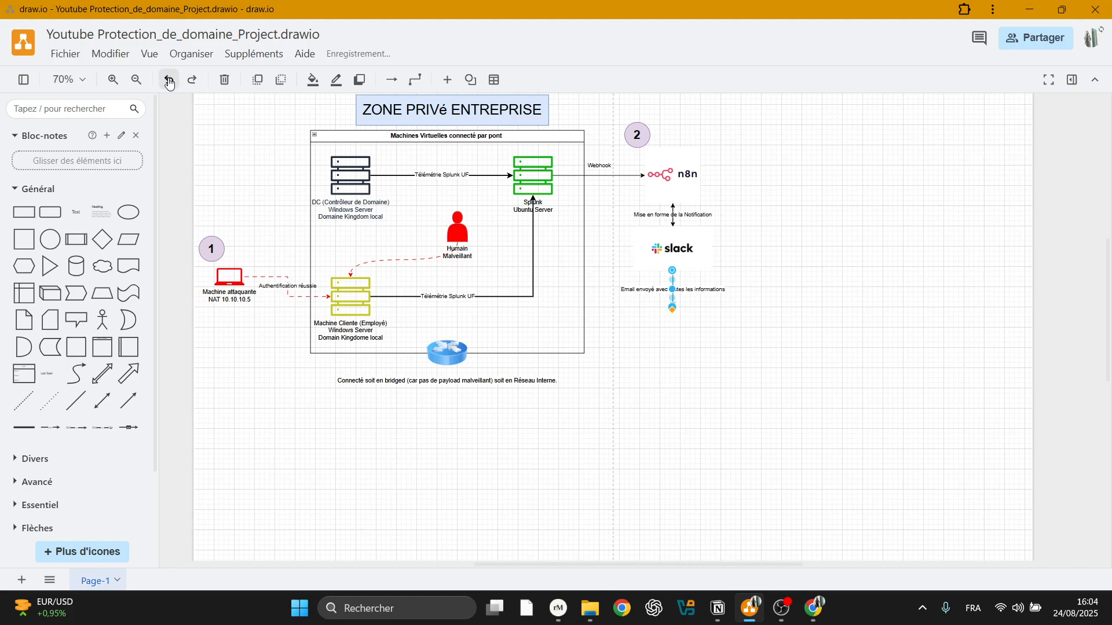
left_click(169, 82)
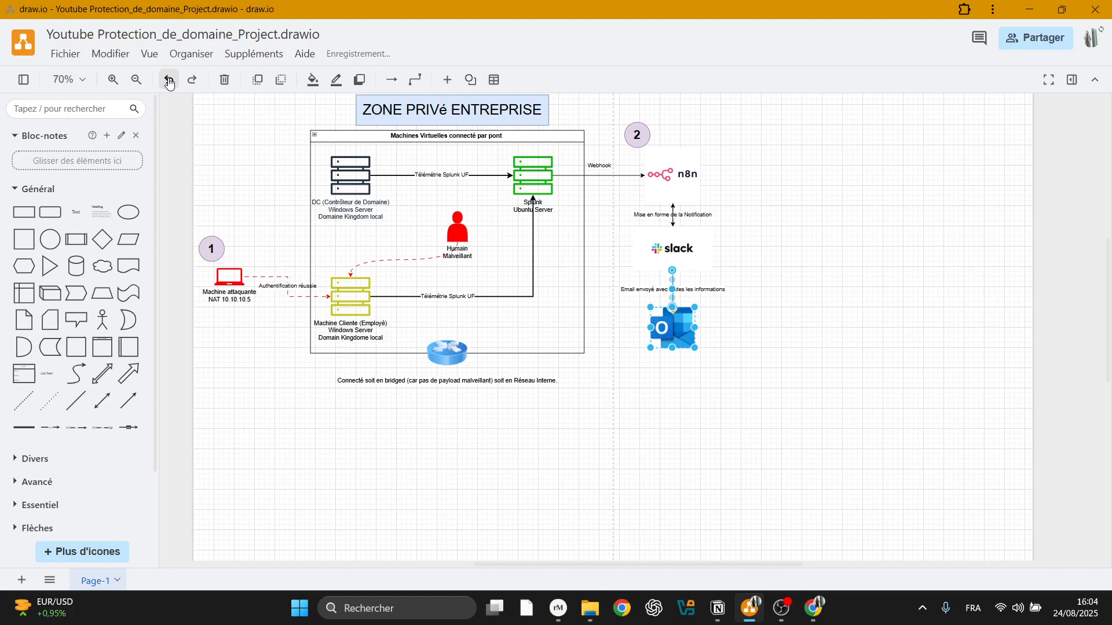
left_click(169, 83)
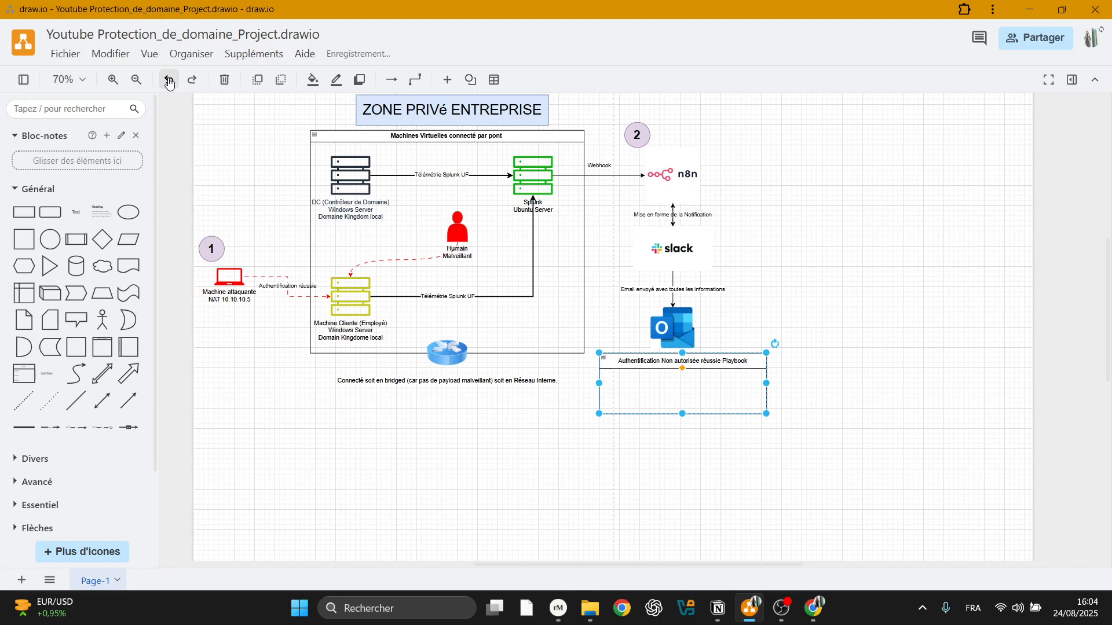
left_click(169, 82)
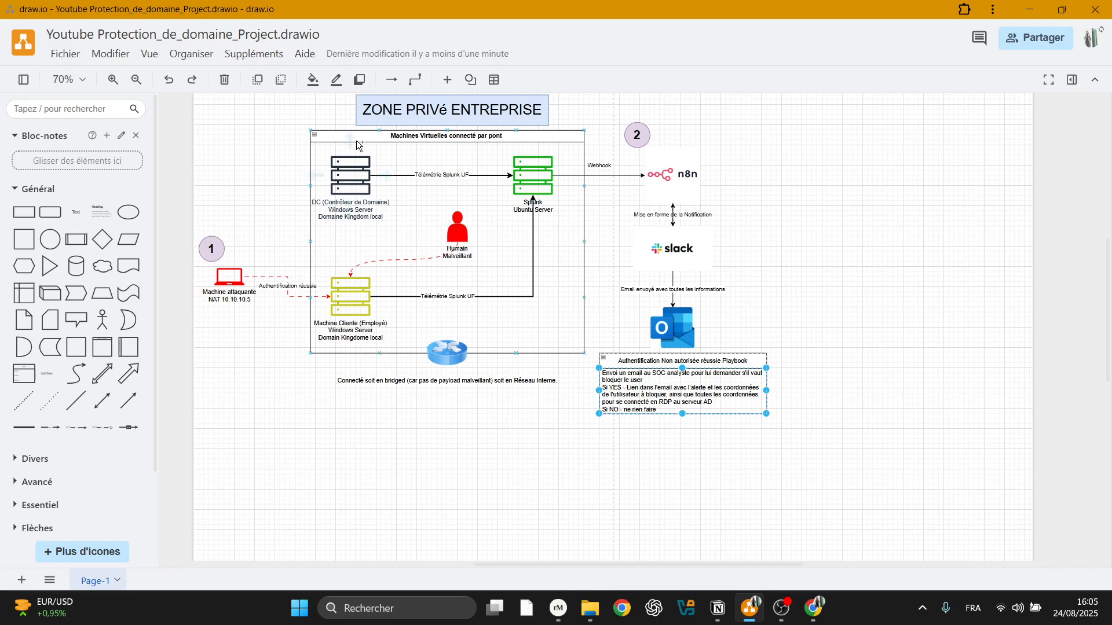
- Undo the deletions of the "Notification email" connector from Outlook, the number 3 marker and the large orange circle
left_click(169, 81)
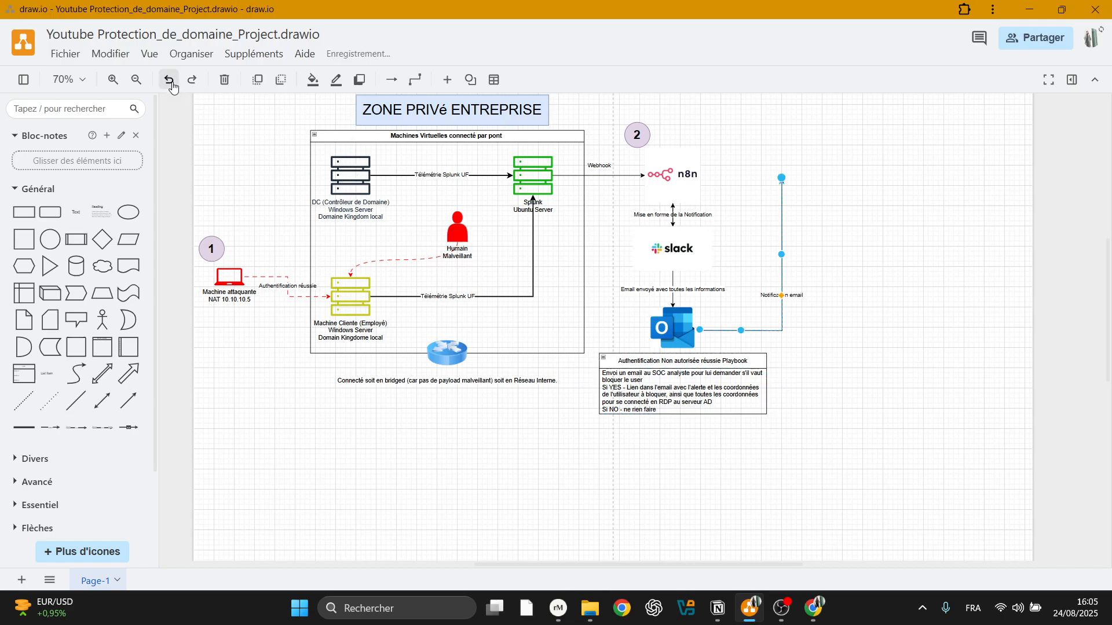
left_click(169, 80)
left_click(169, 81)
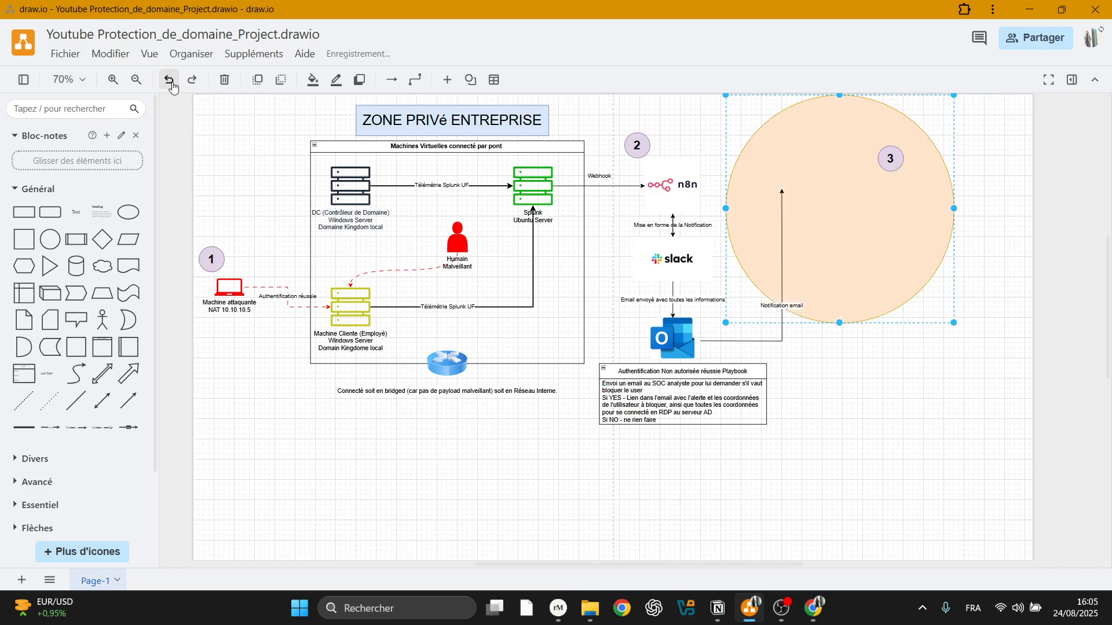
scroll(1000, 482, "up", 2)
scroll(1001, 479, "down", 1)
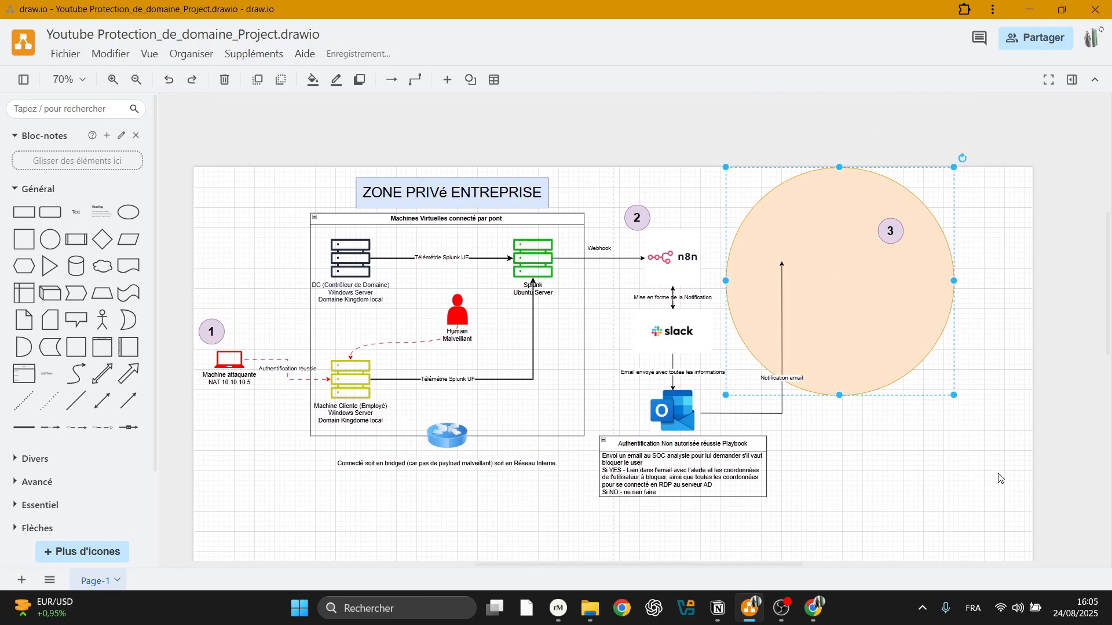